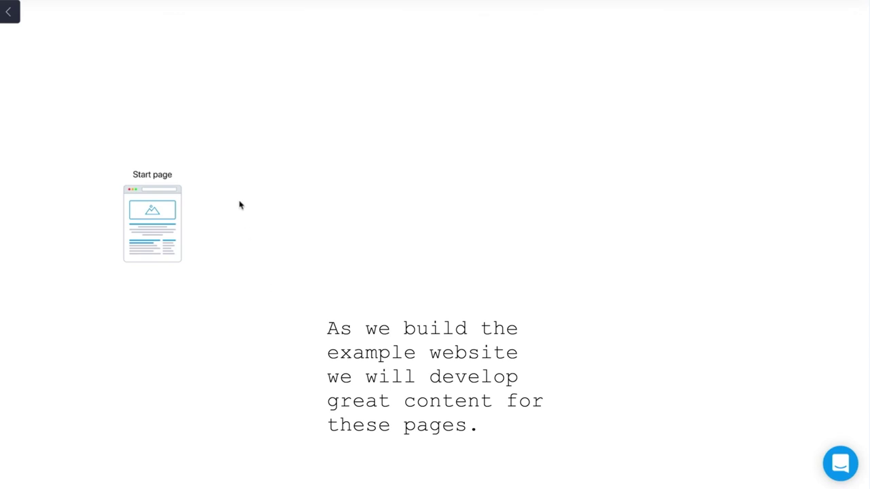
Add a new page beside Start page and label it 'Services'
double_click(715, 48)
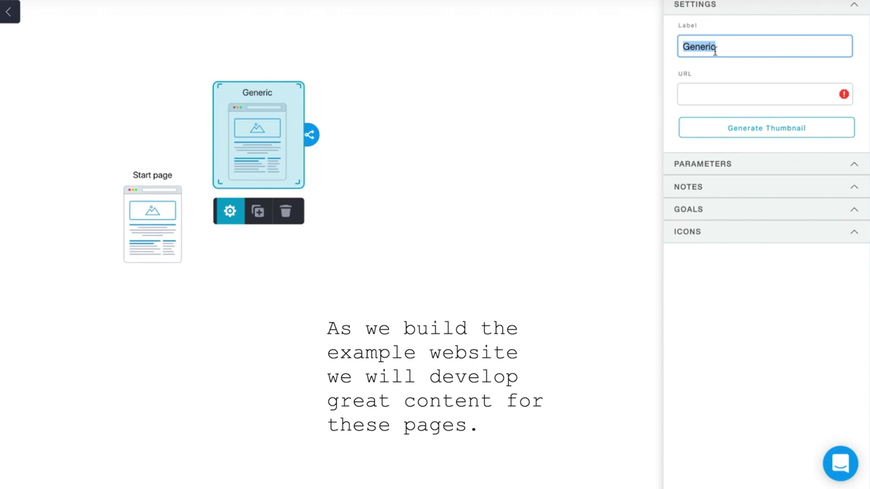
type("E")
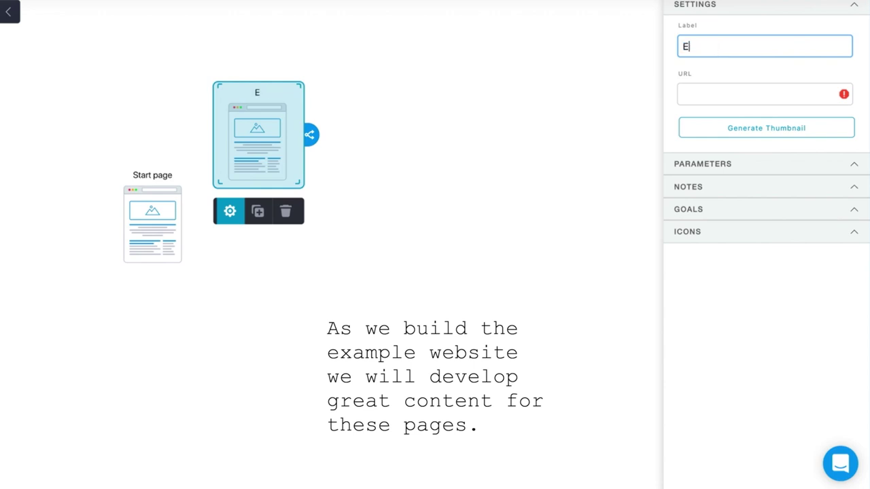
key("BackSpace")
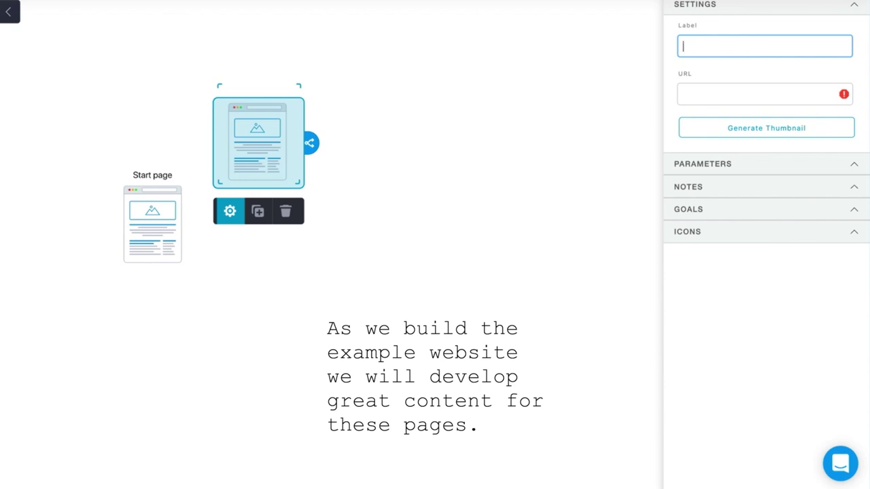
type("Ser")
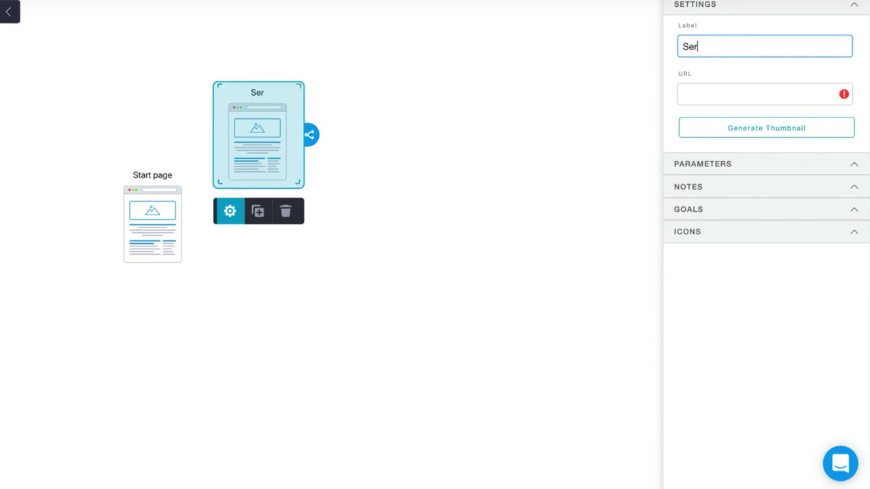
type("vices")
Duplicate Services twice, labelling the copies 'Education' and 'Publications'
left_click(276, 155)
left_click(258, 211)
left_click(700, 45)
type("E")
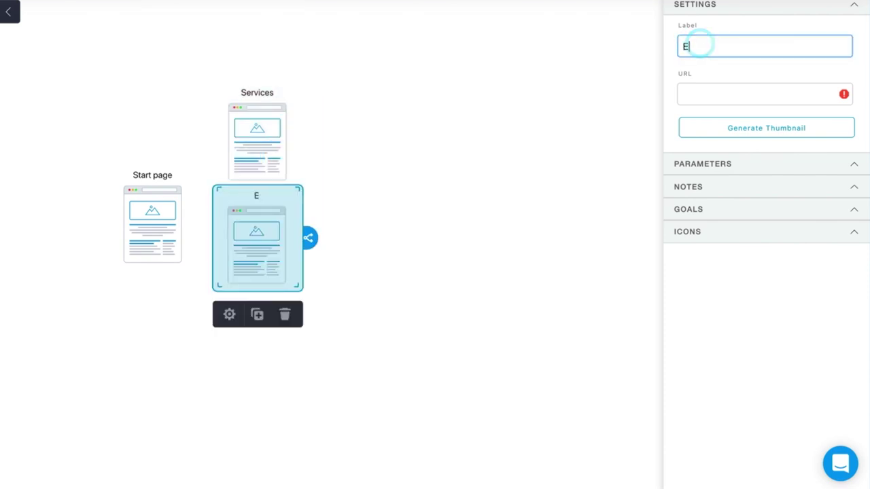
type("ducation")
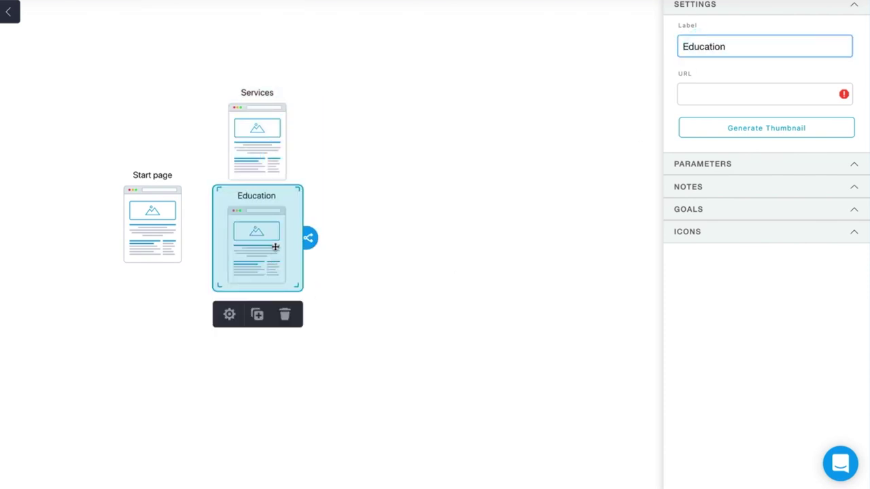
left_click(256, 313)
type("Boox")
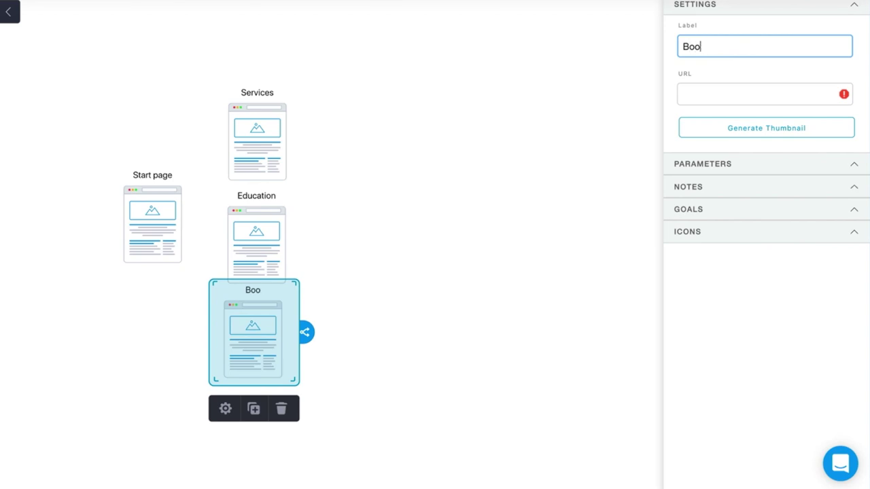
key("BackSpace")
key("BackSpace")
key("BackSpace")
key("BackSpace")
type("Publications")
Even out the spacing of the Services, Education and Publications column
left_click(547, 108)
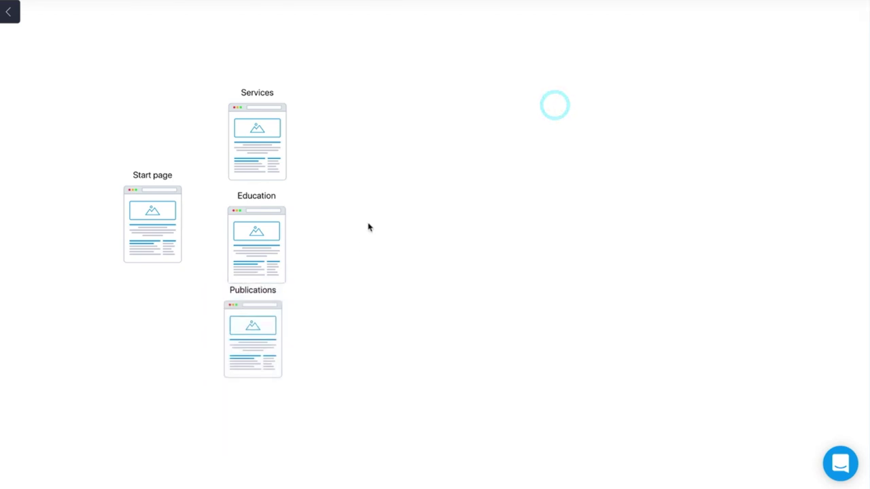
left_click_drag(267, 146, 267, 121)
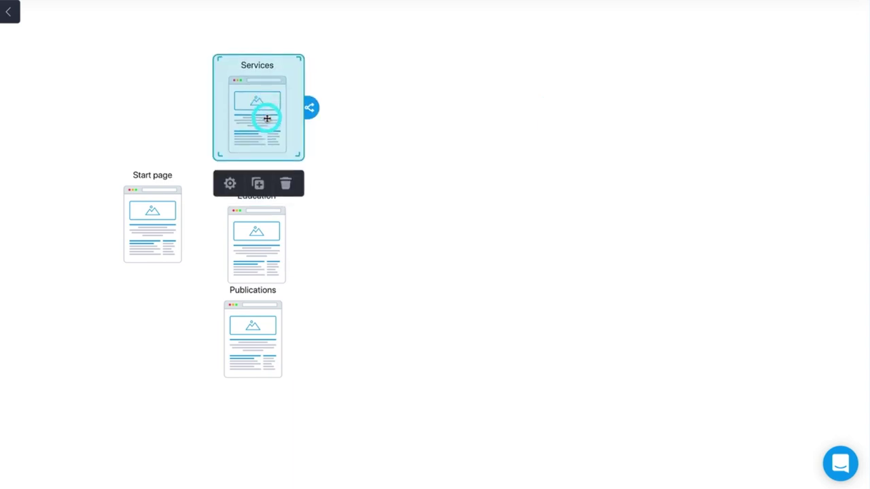
left_click_drag(259, 233, 258, 211)
left_click(258, 317)
left_click_drag(258, 317, 259, 318)
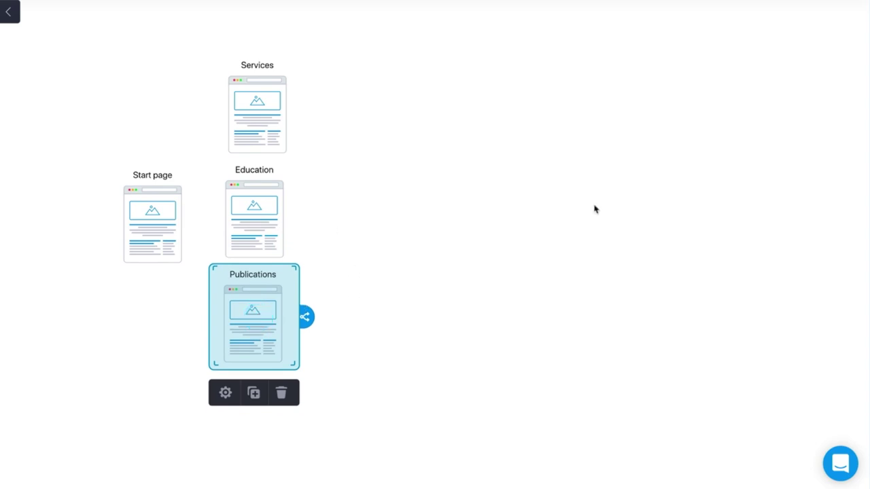
Duplicate Publications into a fourth page labelled 'About us' below it
left_click(262, 301)
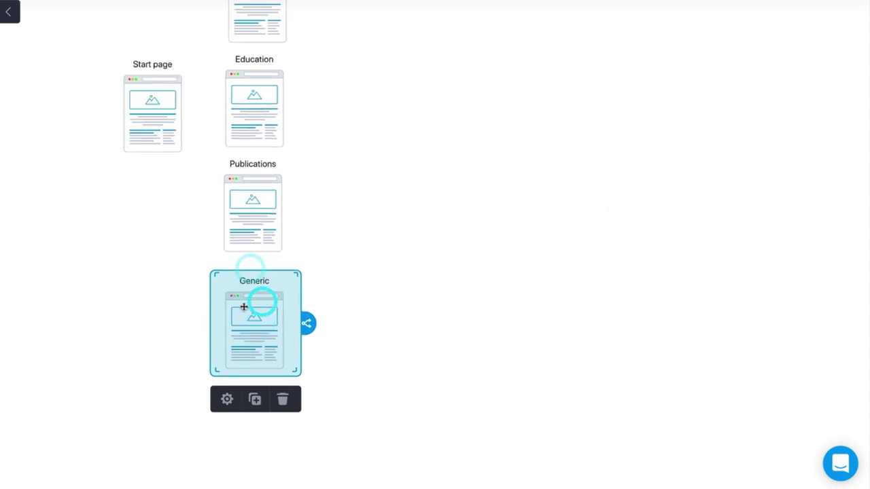
left_click(227, 399)
type("About us")
left_click(575, 149)
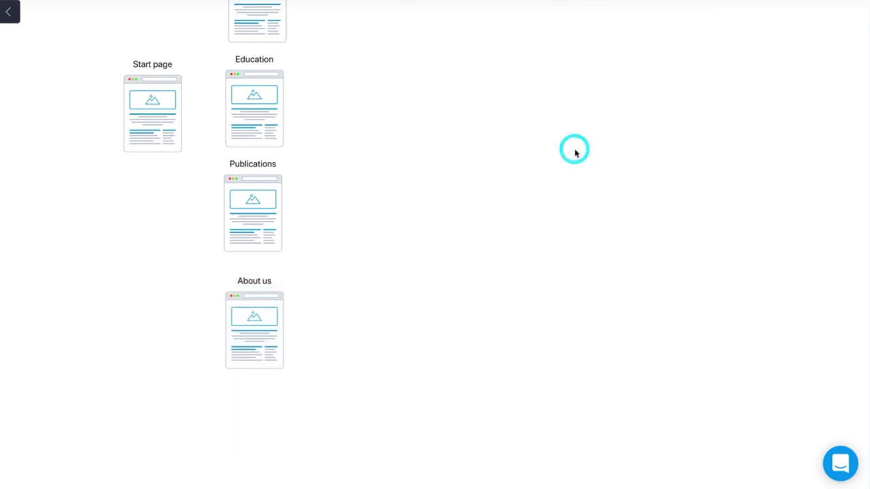
scroll(359, 218, "up", 2)
left_click(262, 84)
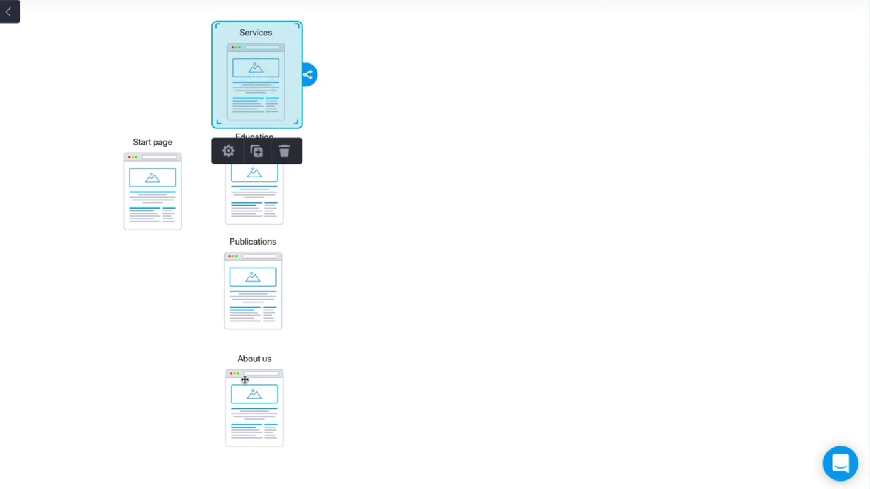
left_click(245, 381)
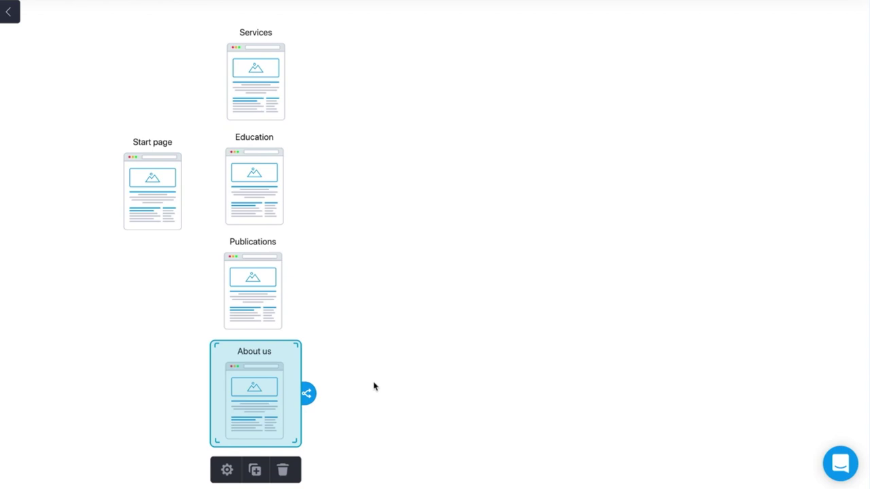
left_click(365, 290)
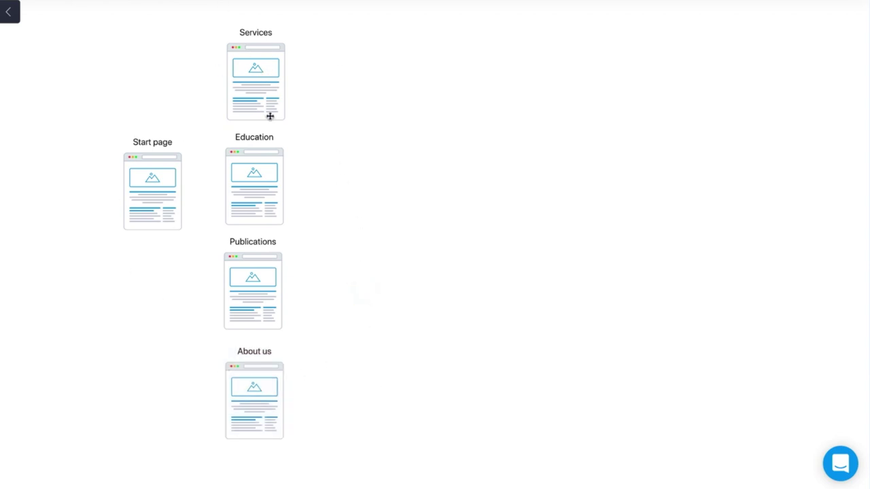
Shift the four-page Services-to-About us column farther right of Start page
left_click_drag(249, 89, 297, 48)
scroll(493, 244, "up", 1)
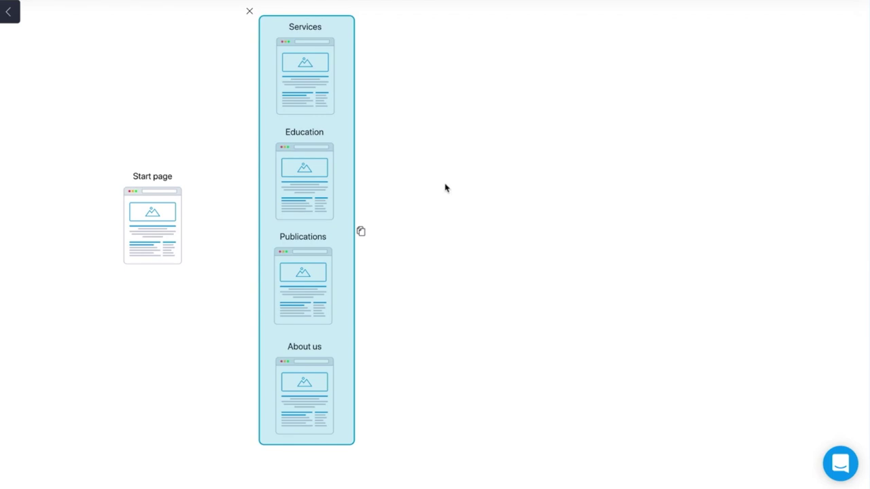
left_click(445, 211)
scroll(413, 260, "left", 5)
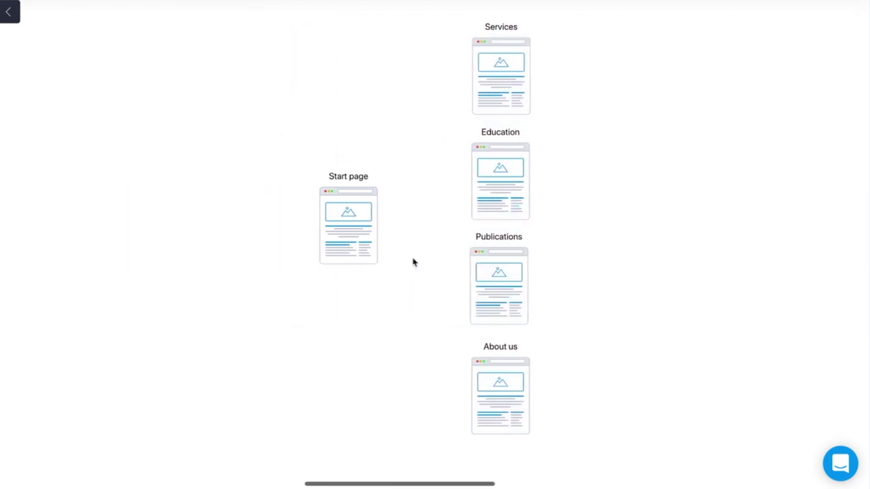
left_click(492, 85)
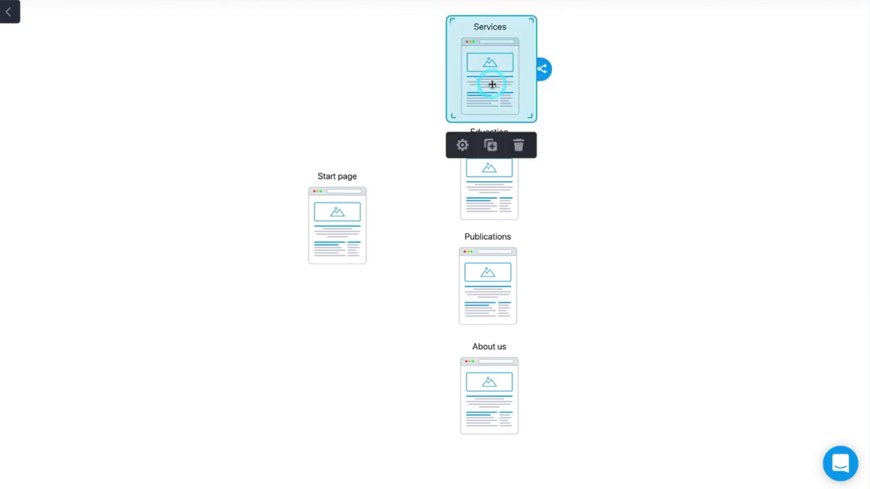
left_click_drag(492, 85, 166, 33)
Place Sales Video, Survey, Upsell and Webinar pages to the left of Start page
left_click(234, 152)
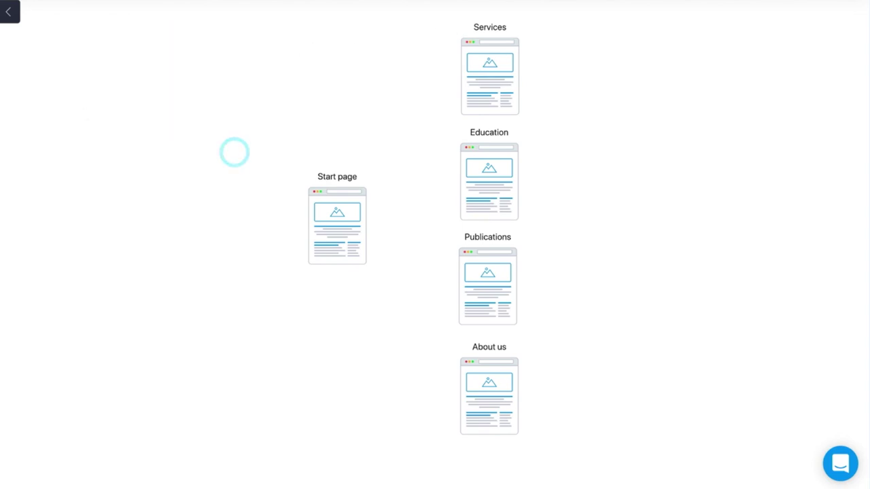
left_click_drag(77, 133, 175, 91)
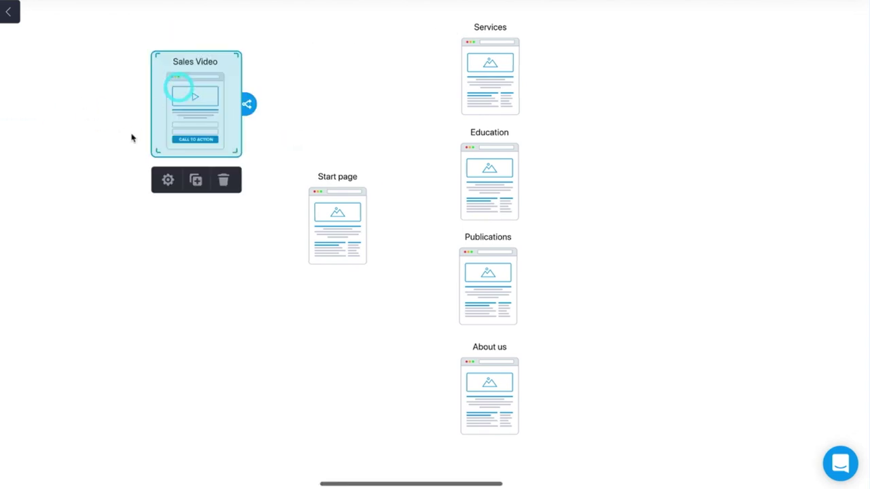
left_click(112, 294)
left_click_drag(113, 294, 190, 284)
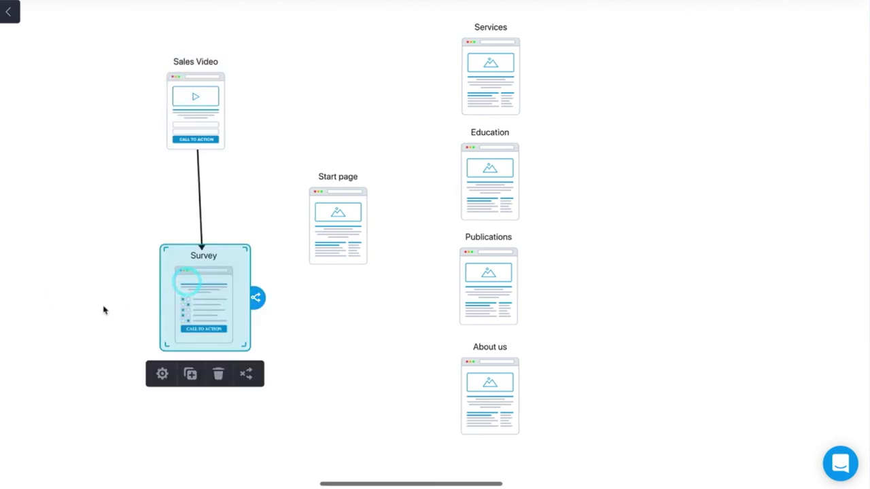
scroll(103, 309, "down", 1)
left_click(200, 139)
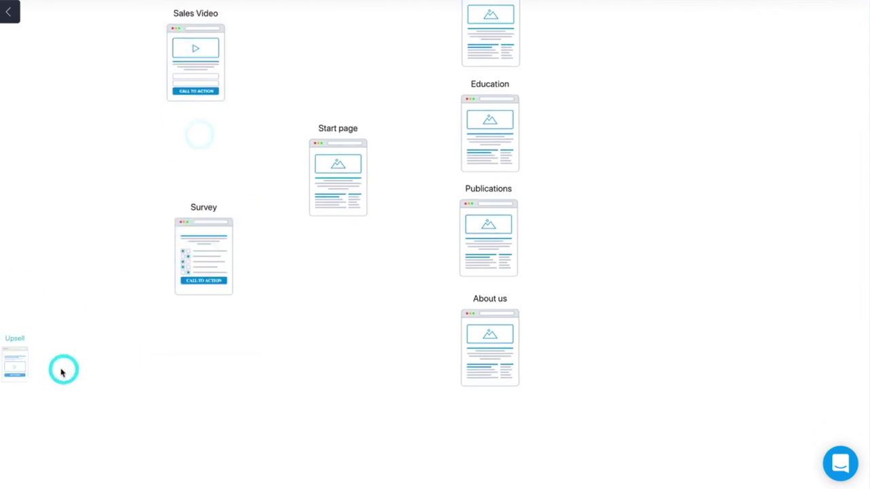
left_click_drag(70, 371, 163, 373)
scroll(64, 365, "down", 2)
left_click(110, 164)
left_click_drag(111, 165, 180, 77)
scroll(192, 302, "up", 2)
Delete the auto-created Webinar-to-Upsell link and align the four left pages in a column
left_click(197, 310)
left_click(255, 306)
left_click(212, 286)
left_click_drag(212, 286, 206, 289)
left_click(255, 135)
left_click_drag(213, 75, 219, 80)
left_click(294, 91)
left_click_drag(175, 306, 187, 36)
scroll(301, 109, "up", 3)
left_click_drag(195, 114, 194, 98)
left_click(285, 145)
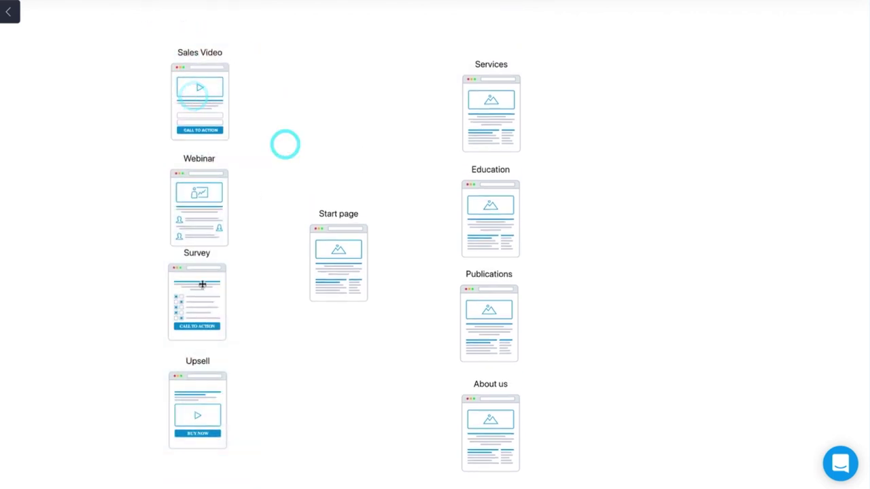
left_click(196, 291)
left_click(282, 144)
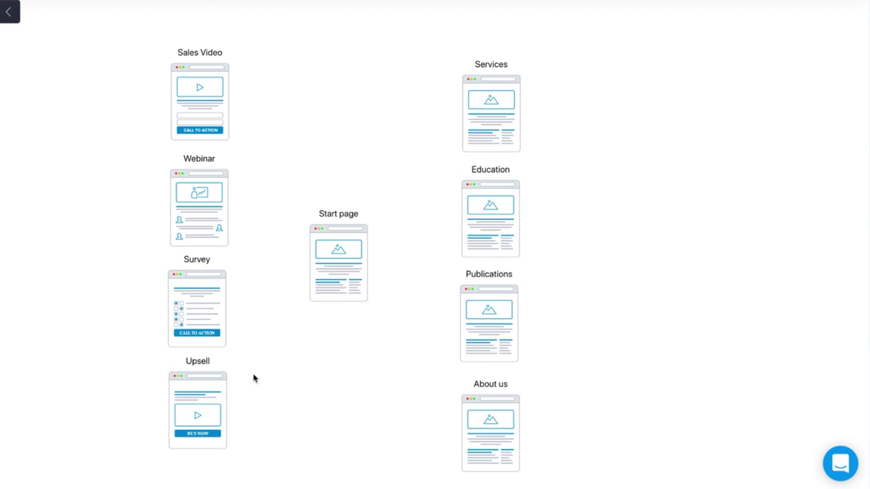
Lower Upsell slightly beneath Survey and add a Blog Post page below Start page
scroll(256, 388, "down", 1)
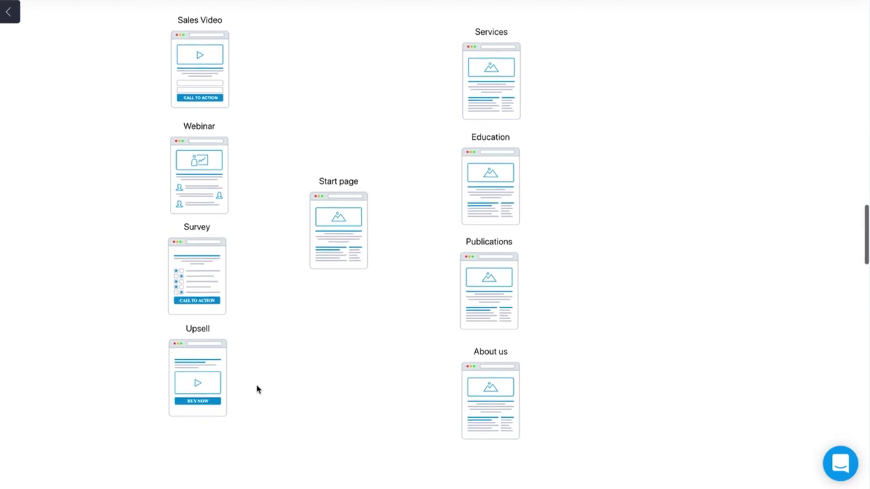
left_click_drag(256, 385, 187, 203)
left_click(266, 350)
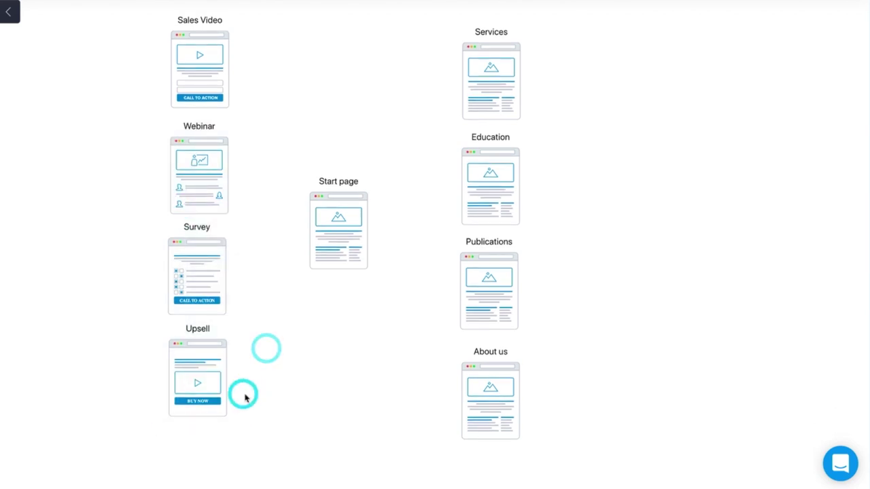
left_click(197, 383)
left_click(292, 369)
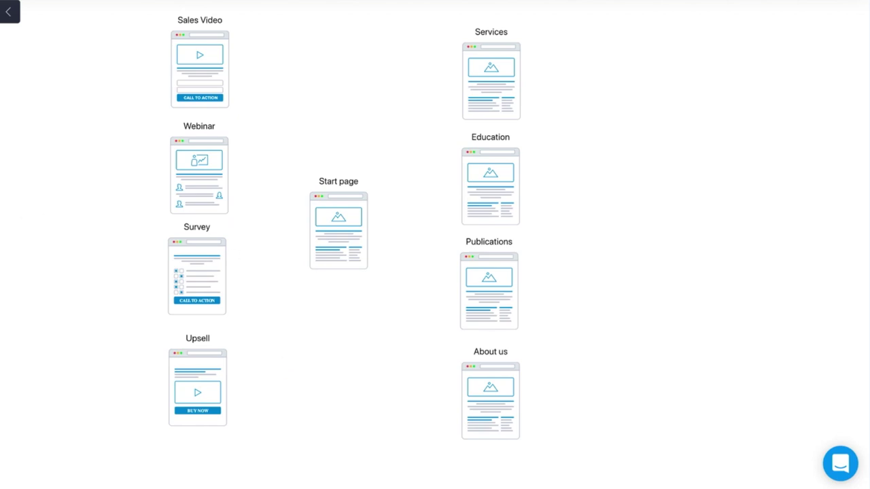
left_click_drag(290, 423, 355, 369)
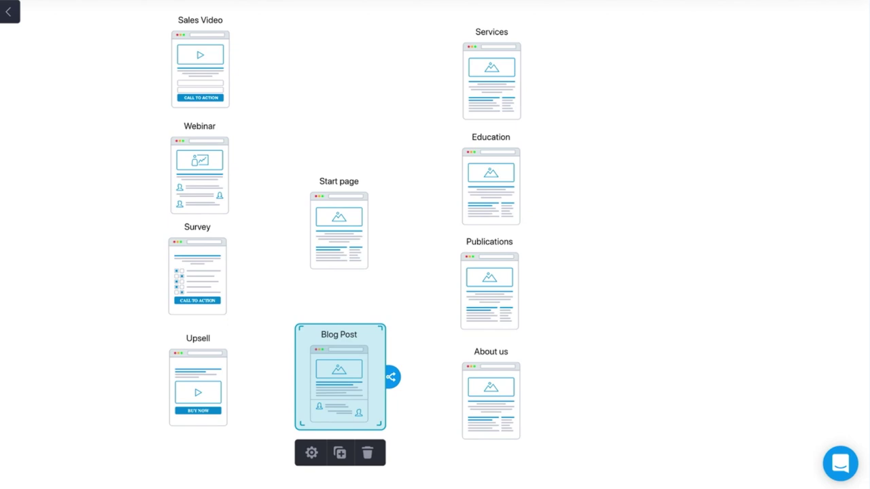
Place YouTube, Facebook and LinkedIn icons in a row above Start page, deleting auto-created links
left_click_drag(41, 292, 337, 75)
left_click(338, 299)
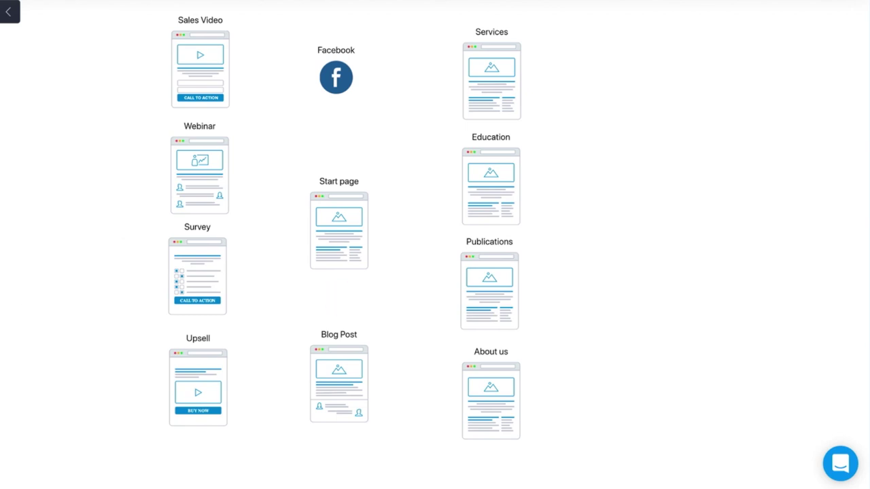
left_click_drag(13, 246, 403, 68)
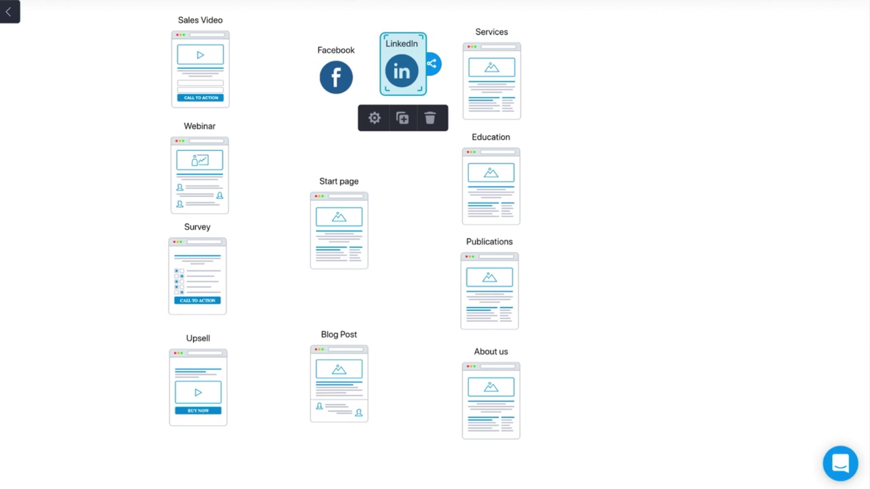
left_click_drag(61, 215, 273, 70)
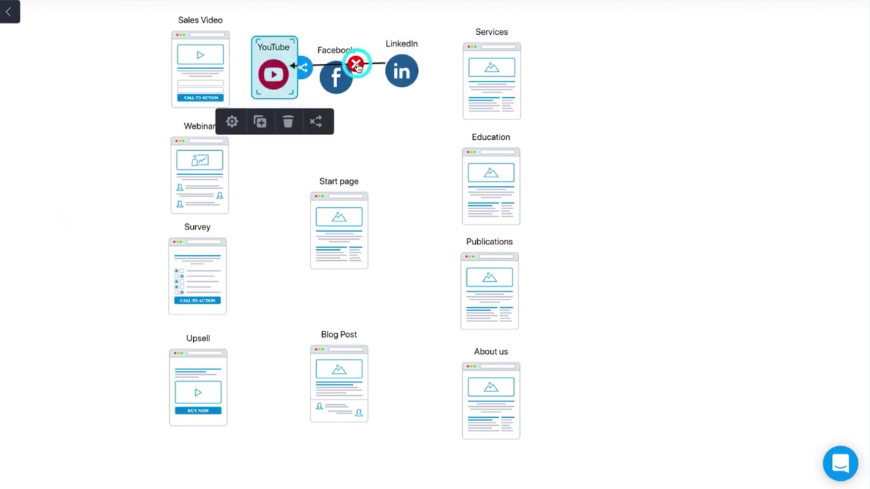
left_click(356, 66)
left_click(402, 76)
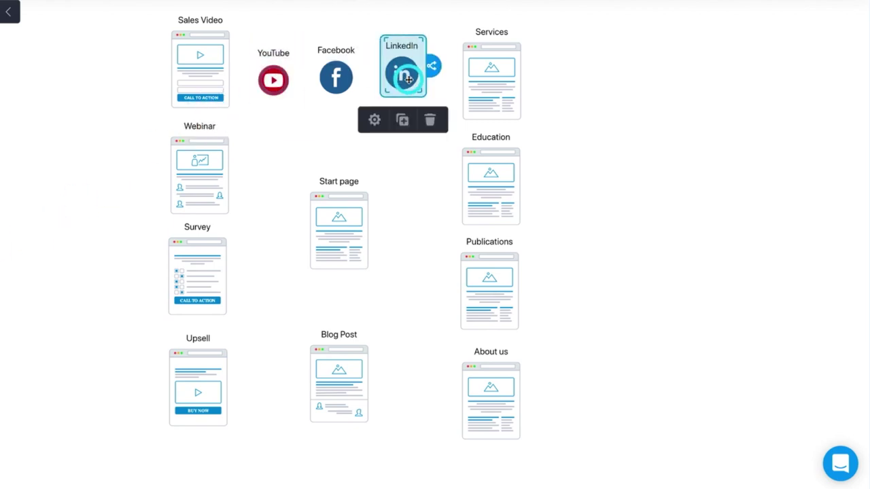
left_click(347, 112)
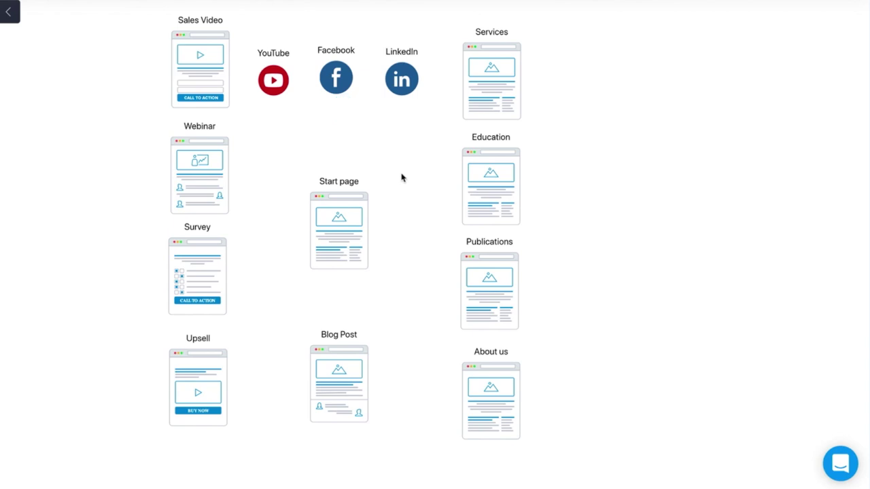
Move the YouTube, Facebook and LinkedIn icons slightly right as a group
left_click_drag(402, 126, 272, 78)
left_click(347, 75)
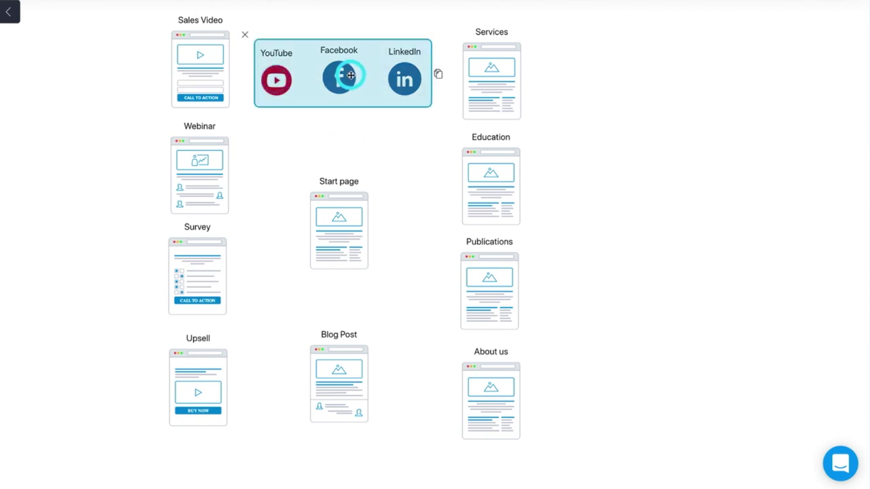
left_click(361, 128)
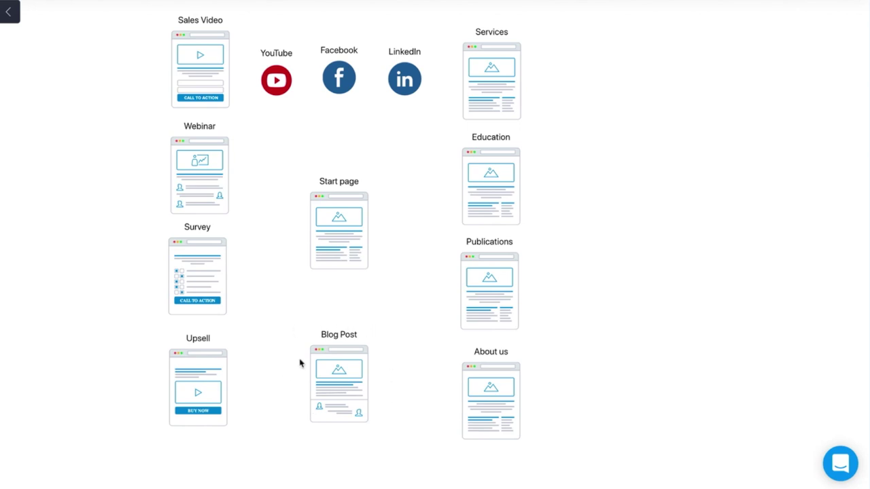
left_click(197, 152)
left_click(247, 215)
Draw arrows from Facebook to Webinar and from YouTube to Sales Video
left_click(338, 79)
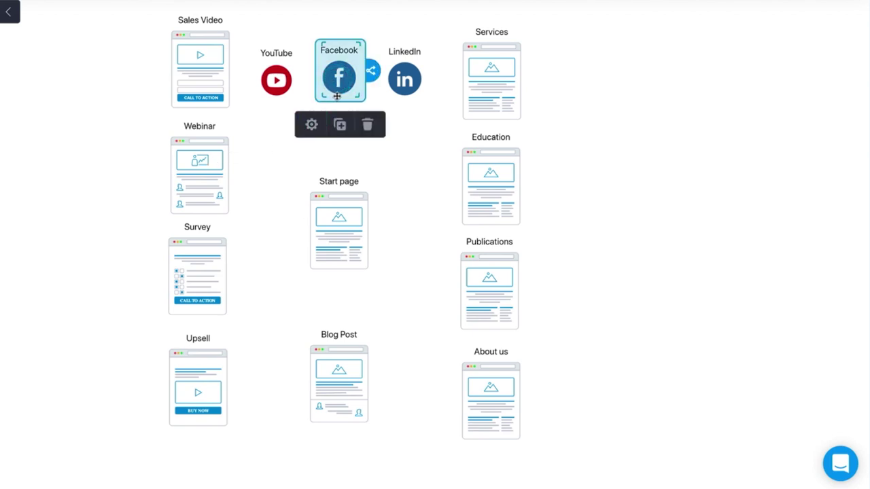
left_click_drag(339, 88, 220, 163)
left_click(272, 97)
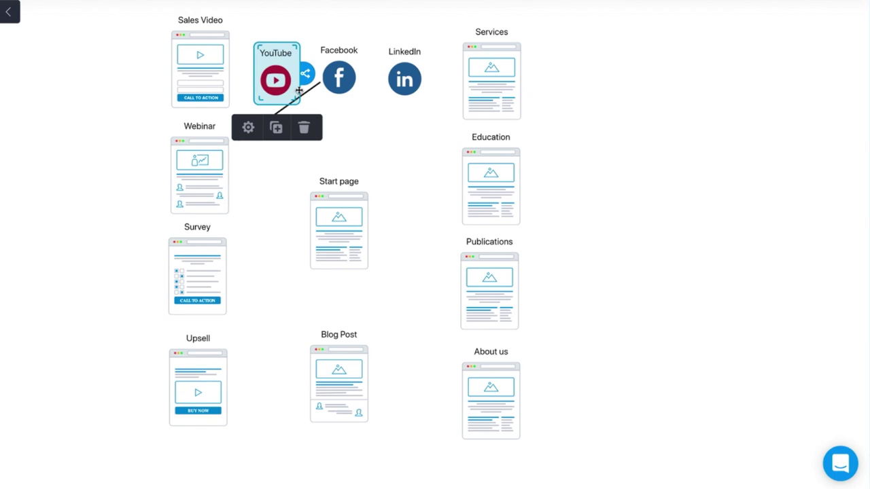
left_click_drag(305, 75, 224, 77)
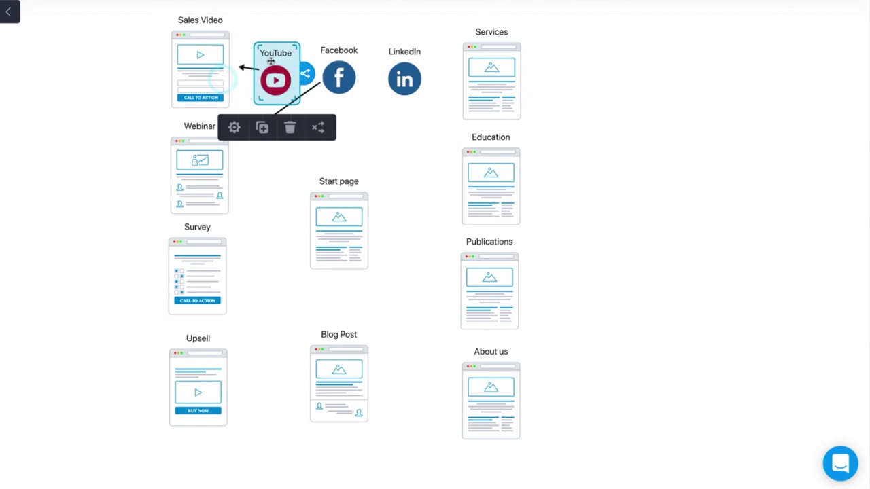
left_click_drag(271, 61, 274, 53)
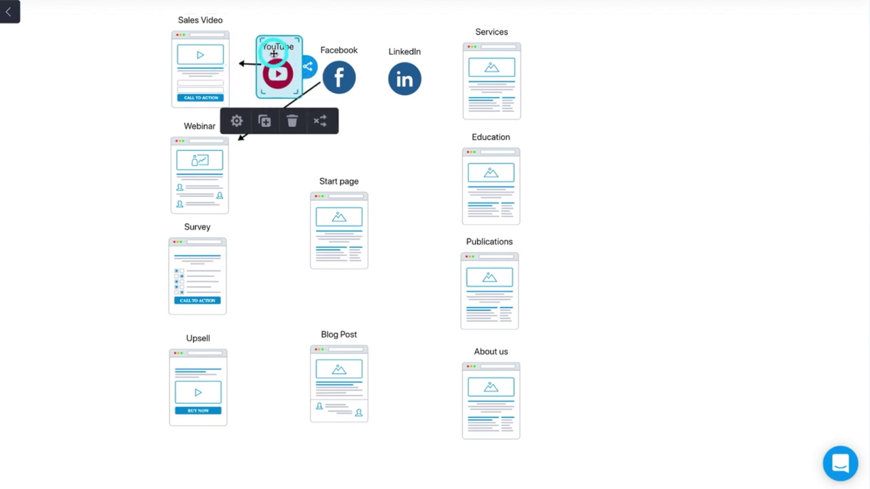
Reposition LinkedIn and draw its arrows to Survey, Services and Start page
left_click(404, 79)
left_click_drag(404, 80, 219, 258)
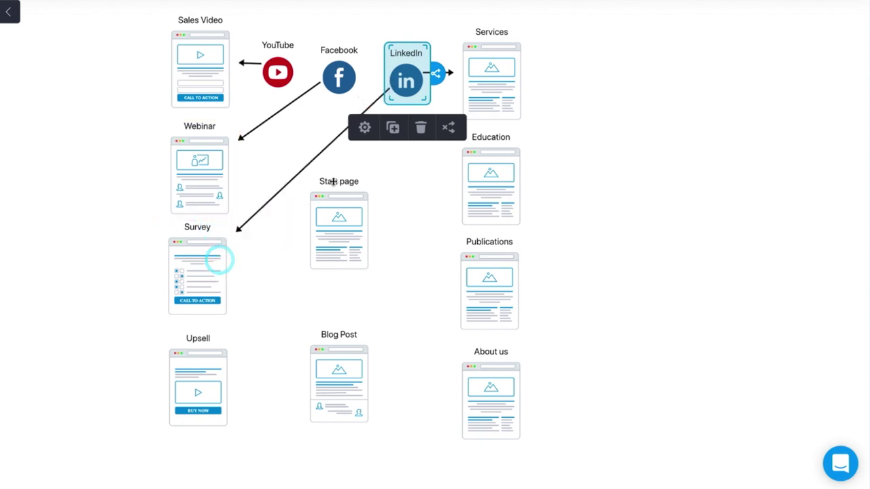
left_click_drag(435, 76, 361, 196)
Draw arrows from Blog Post to Start page and About us
left_click(340, 371)
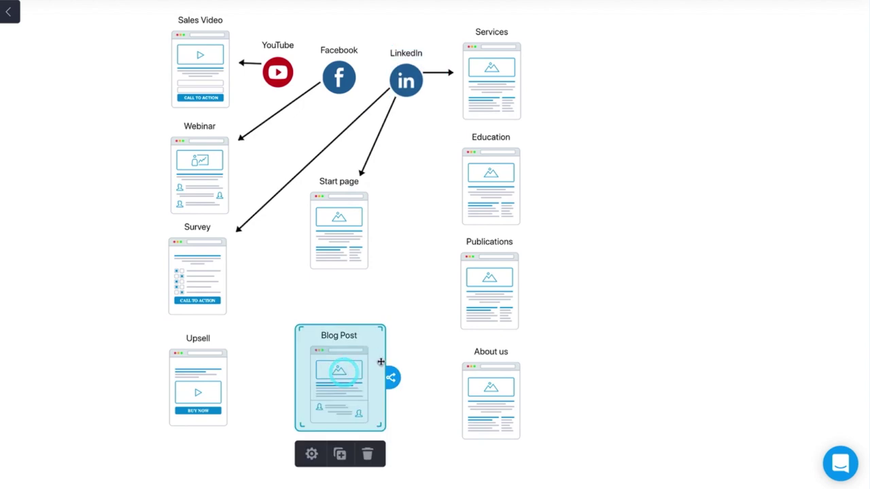
left_click_drag(392, 377, 339, 270)
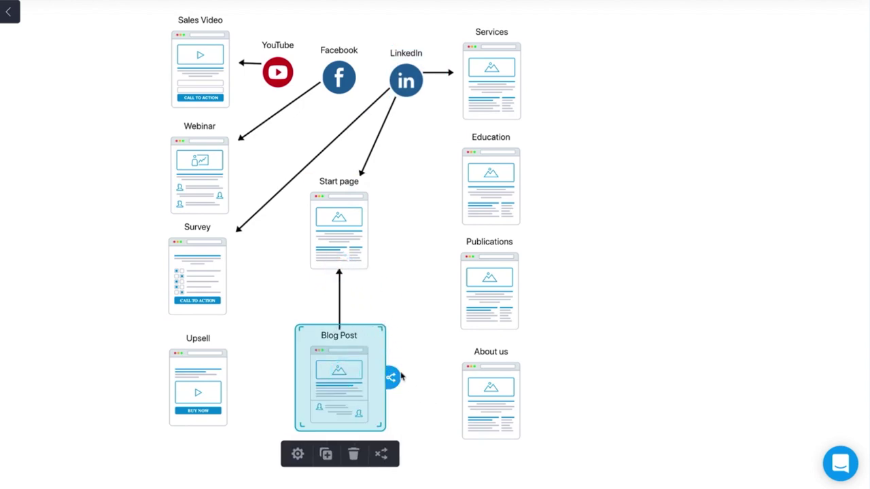
left_click_drag(391, 377, 462, 384)
left_click_drag(347, 384, 458, 284)
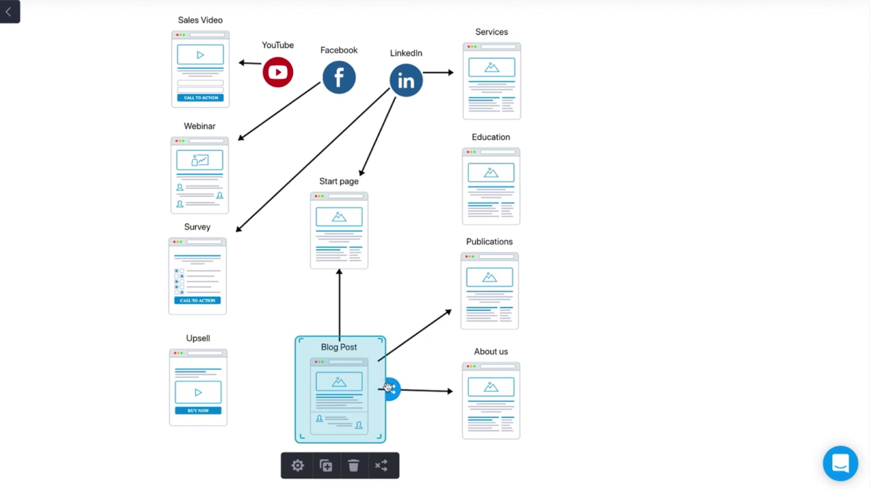
Link Blog Post to Upsell and Survey with arrows
left_click_drag(389, 389, 224, 383)
left_click(213, 386)
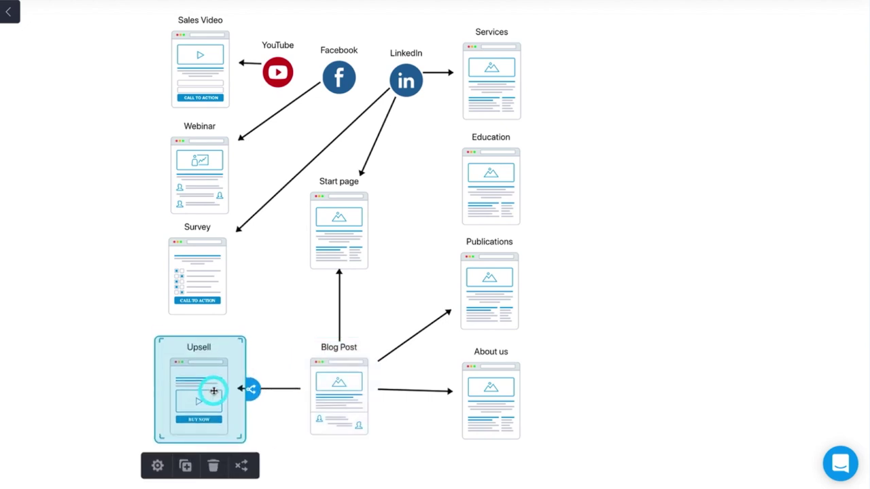
left_click(332, 379)
left_click_drag(385, 384, 218, 278)
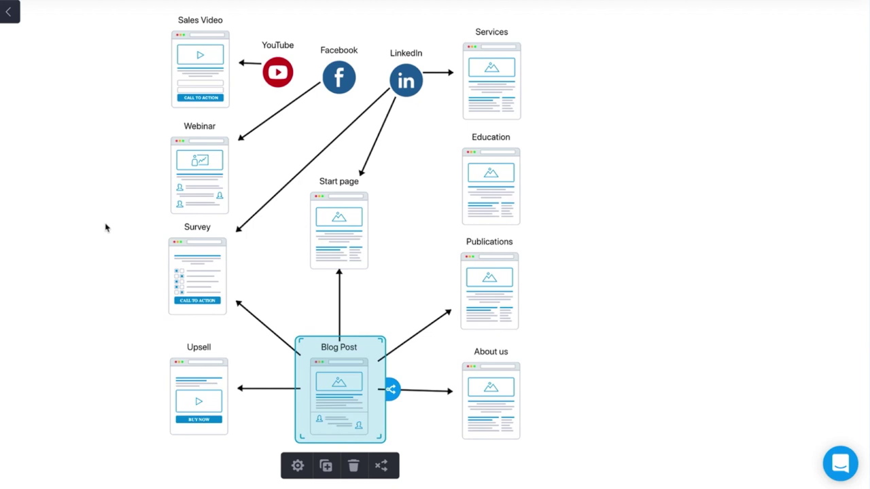
left_click_drag(123, 51, 194, 383)
left_click(584, 281)
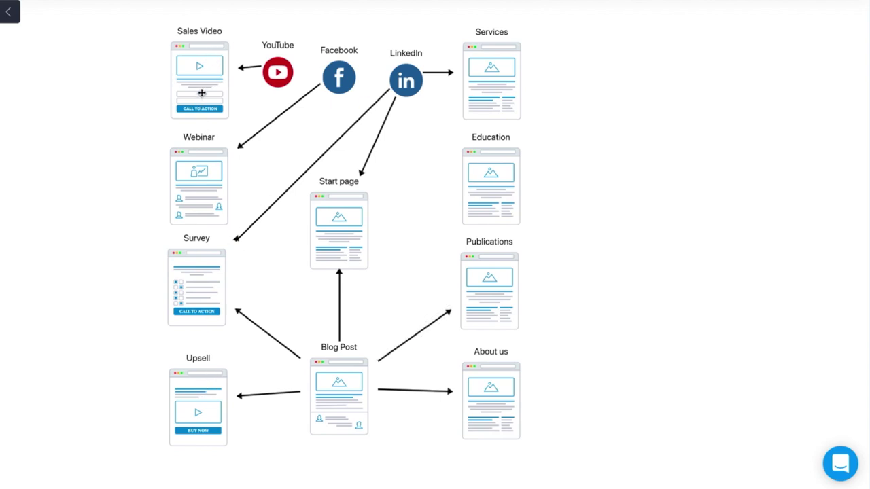
Nudge the Survey page and YouTube icon slightly lower, keeping their arrows intact
left_click(197, 296)
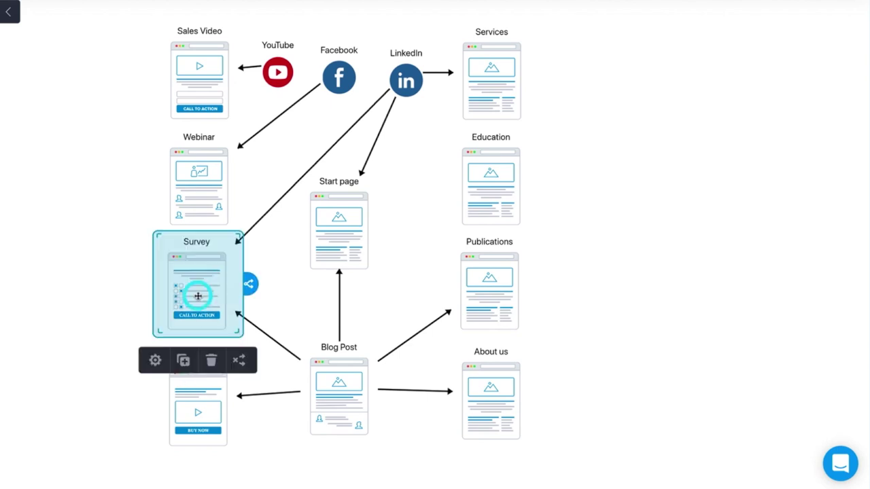
left_click(140, 244)
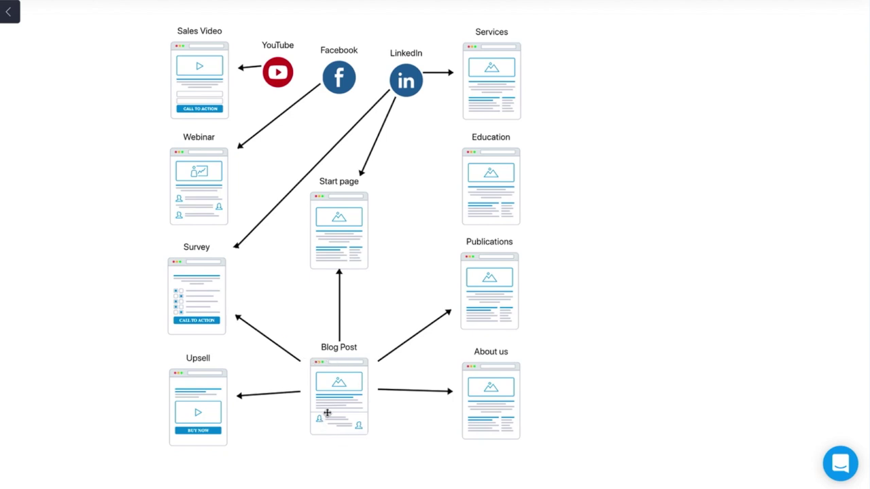
left_click(280, 68)
left_click(373, 30)
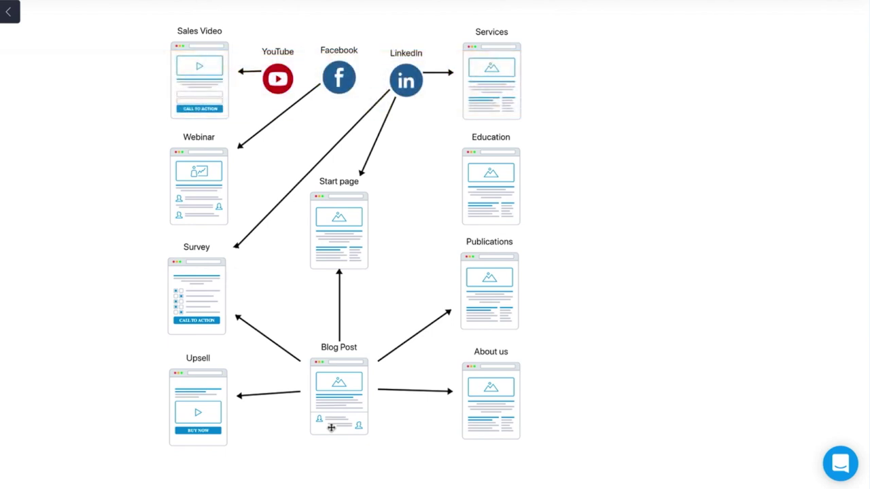
left_click(130, 108)
scroll(596, 170, "left", 3)
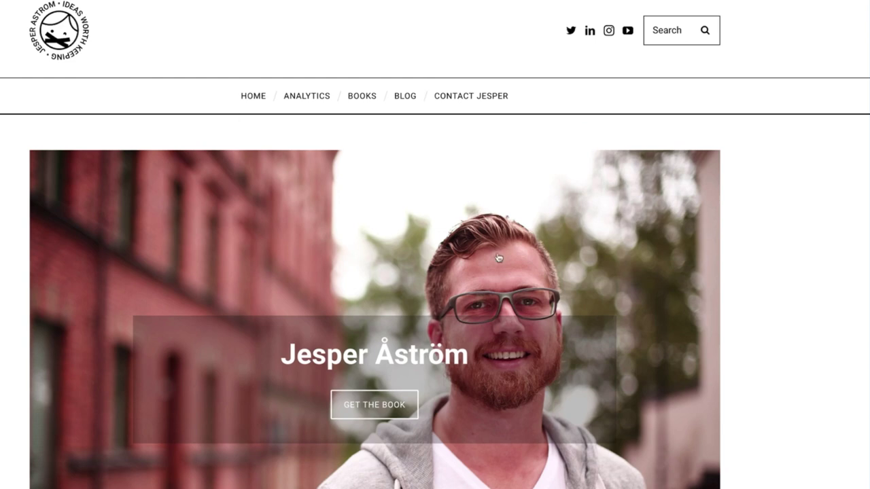
scroll(498, 256, "down", 3)
scroll(499, 257, "down", 8)
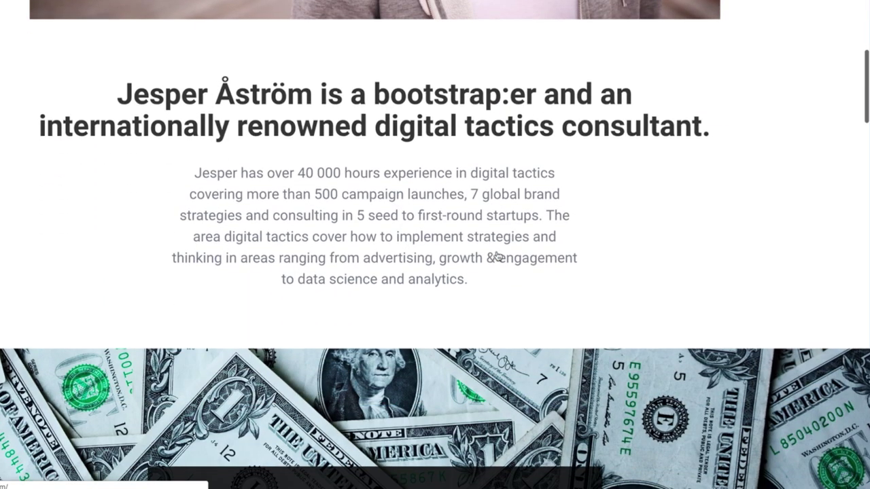
scroll(496, 251, "up", 15)
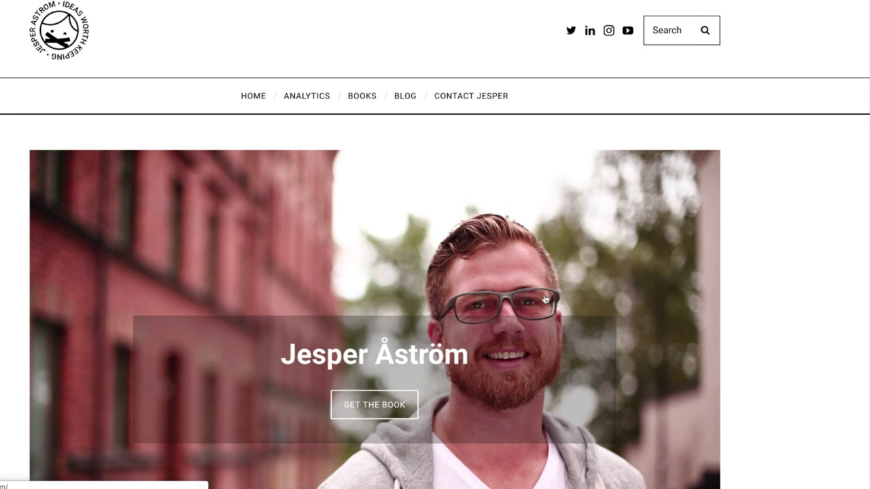
scroll(548, 301, "down", 1)
scroll(545, 300, "up", 1)
scroll(381, 244, "down", 1)
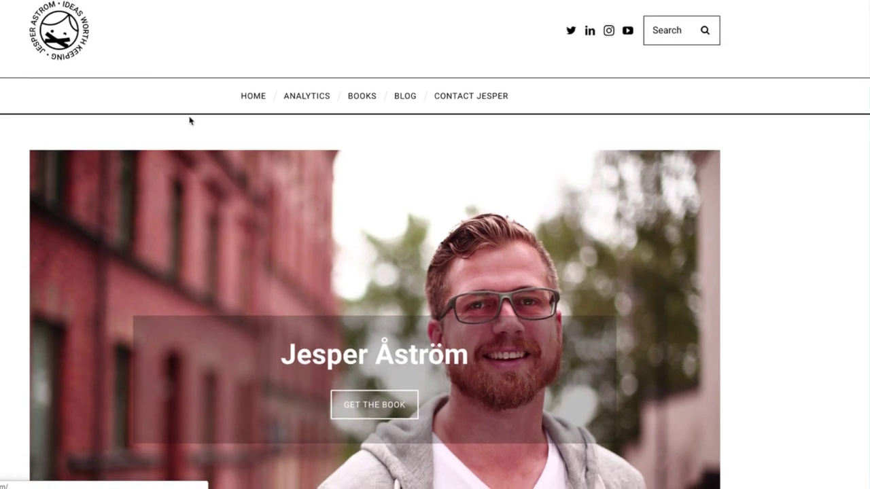